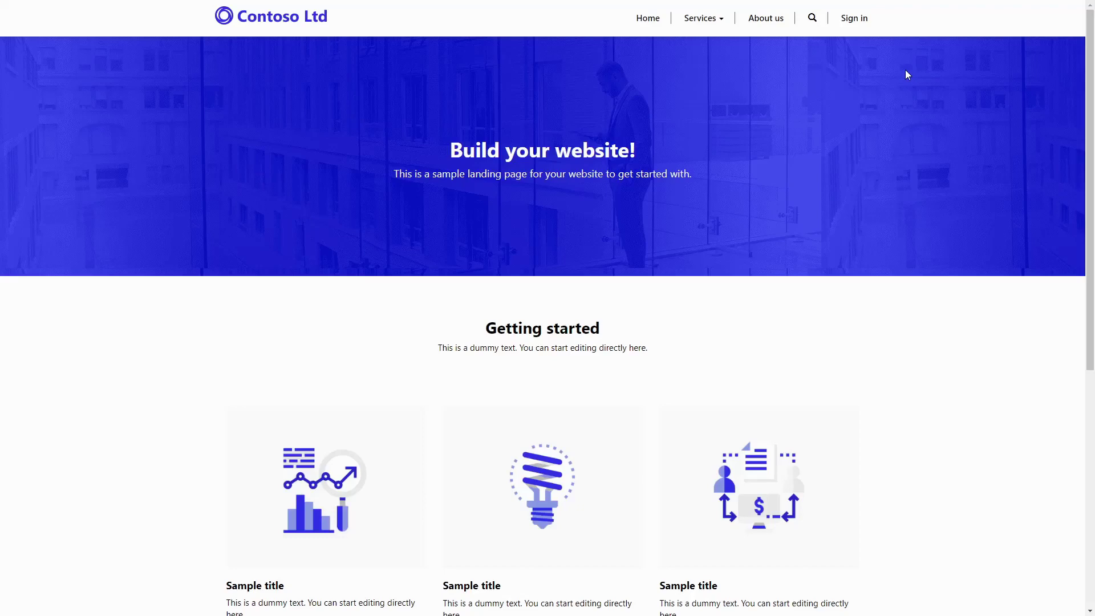
# Step: Open the Portal settings panel for ecmay20 from its actions menu in Apps
pyautogui.click(854, 17)
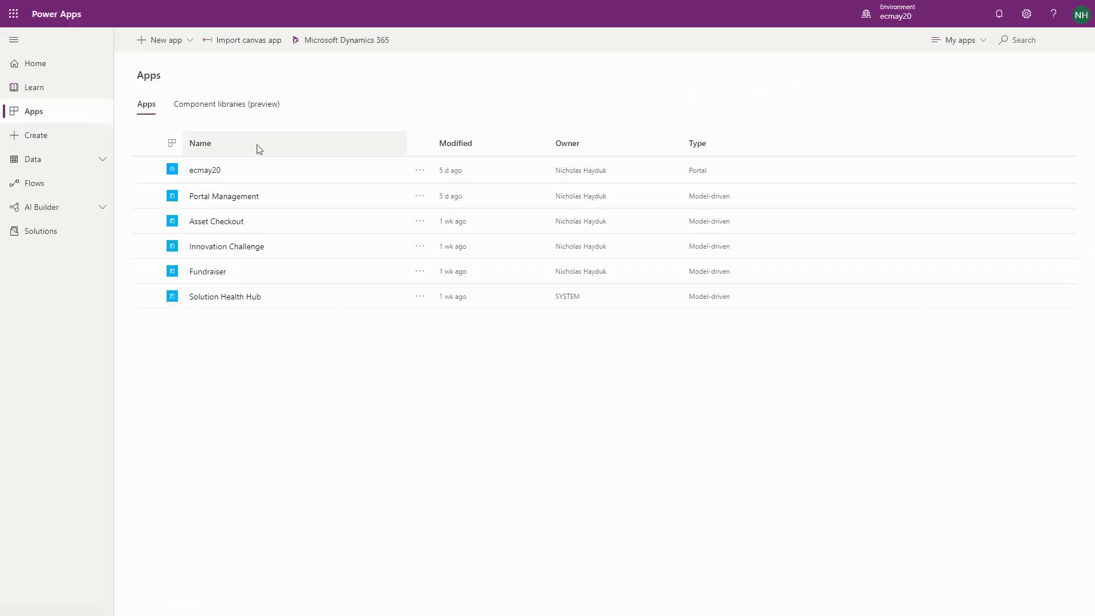
pyautogui.click(412, 175)
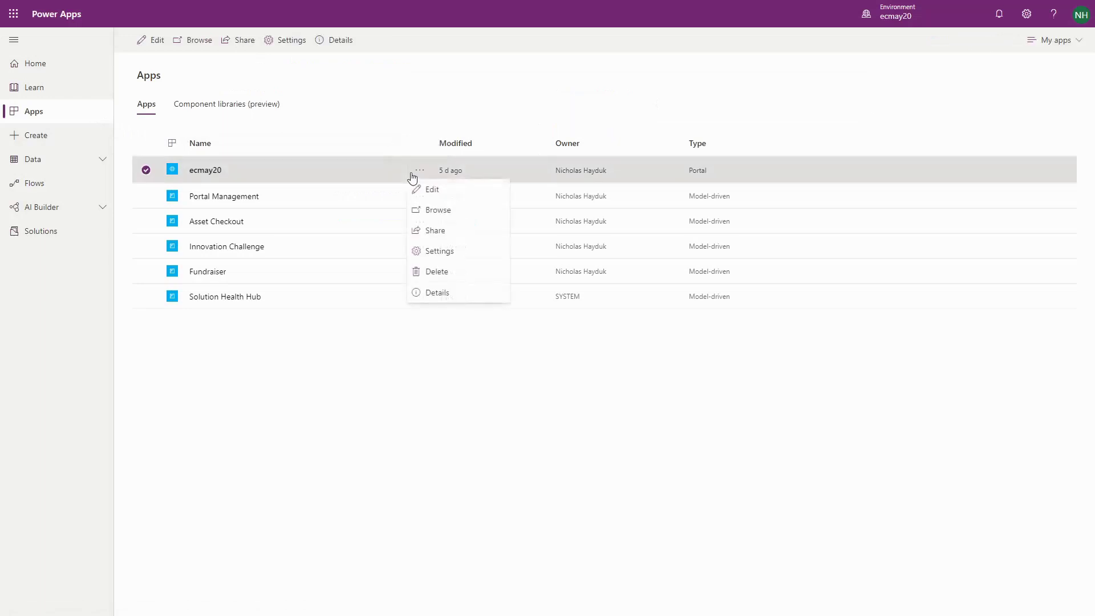
pyautogui.click(467, 252)
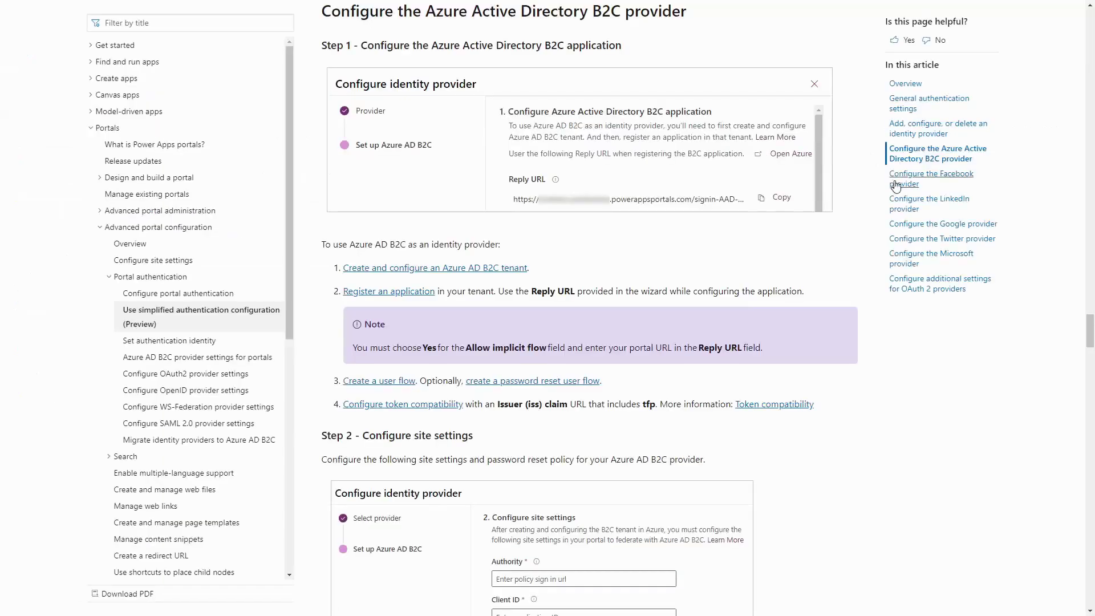
# Step: Step through the Facebook, LinkedIn, Google, Twitter and Microsoft provider sections of the docs
pyautogui.click(895, 180)
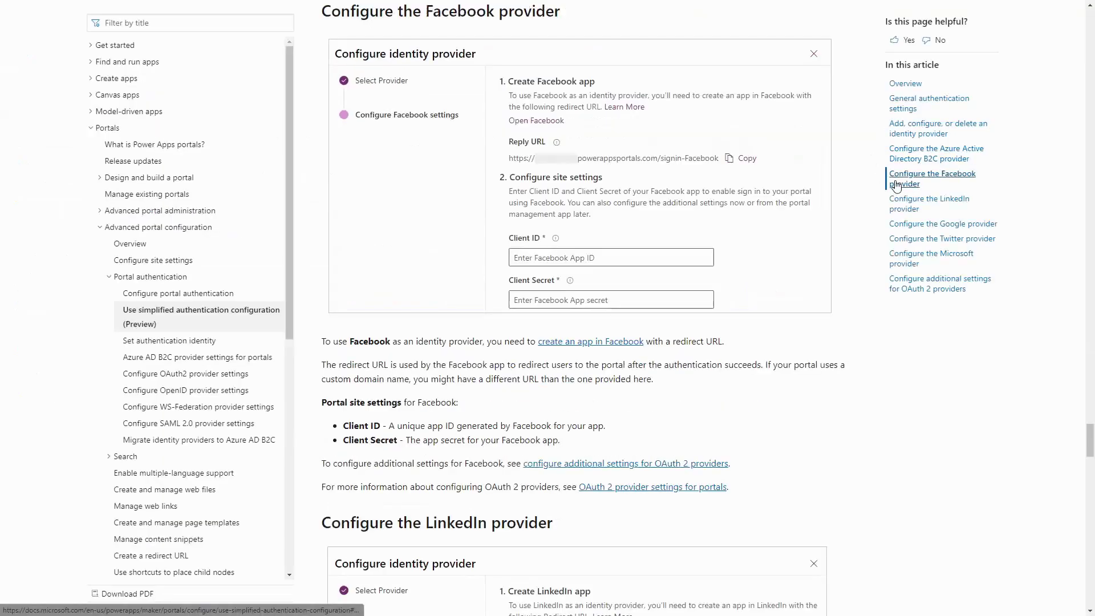
pyautogui.click(896, 202)
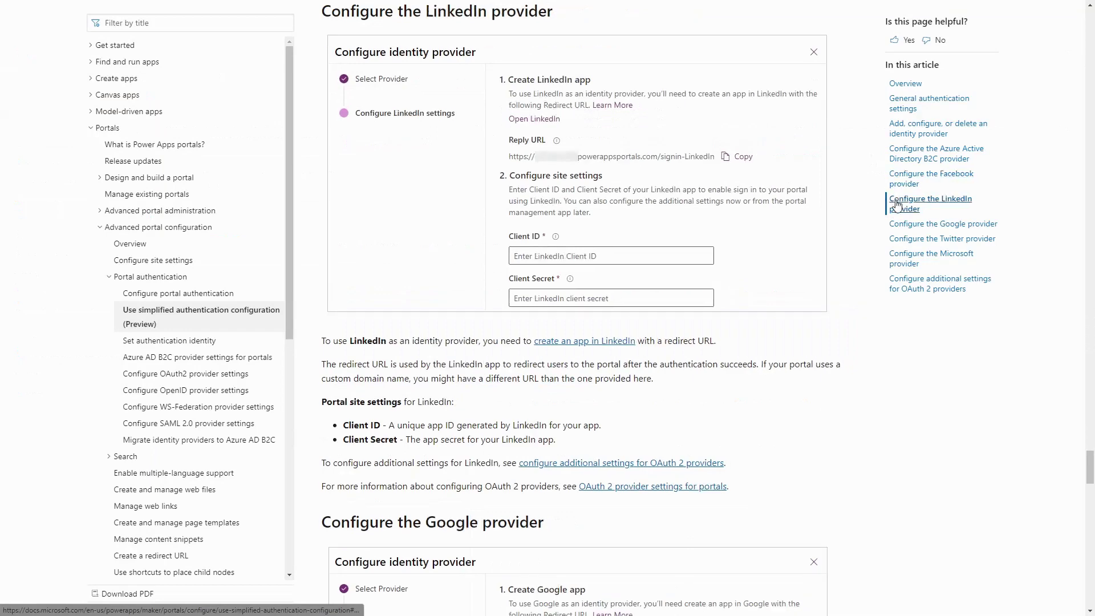
pyautogui.click(895, 228)
pyautogui.click(897, 250)
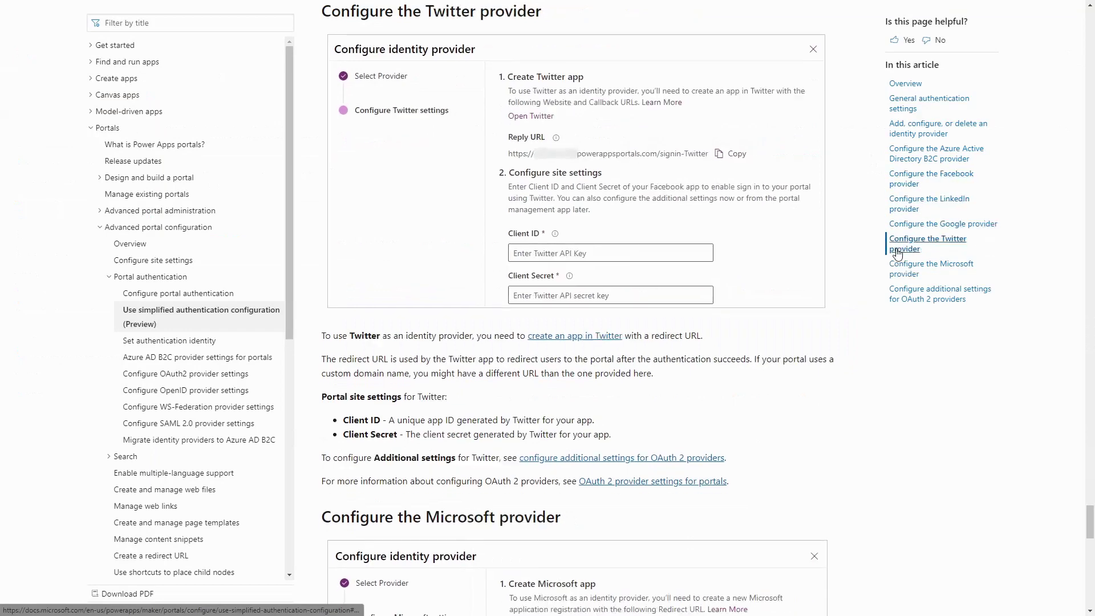
pyautogui.click(899, 267)
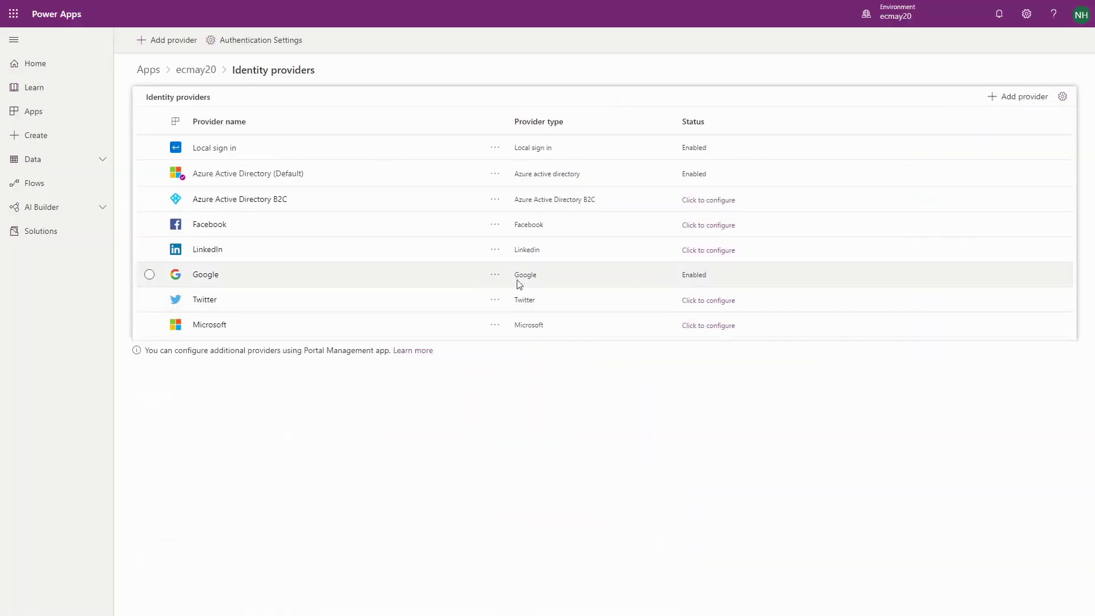
# Step: Bring up the Google provider's actions menu, then dismiss it without changes
pyautogui.click(494, 274)
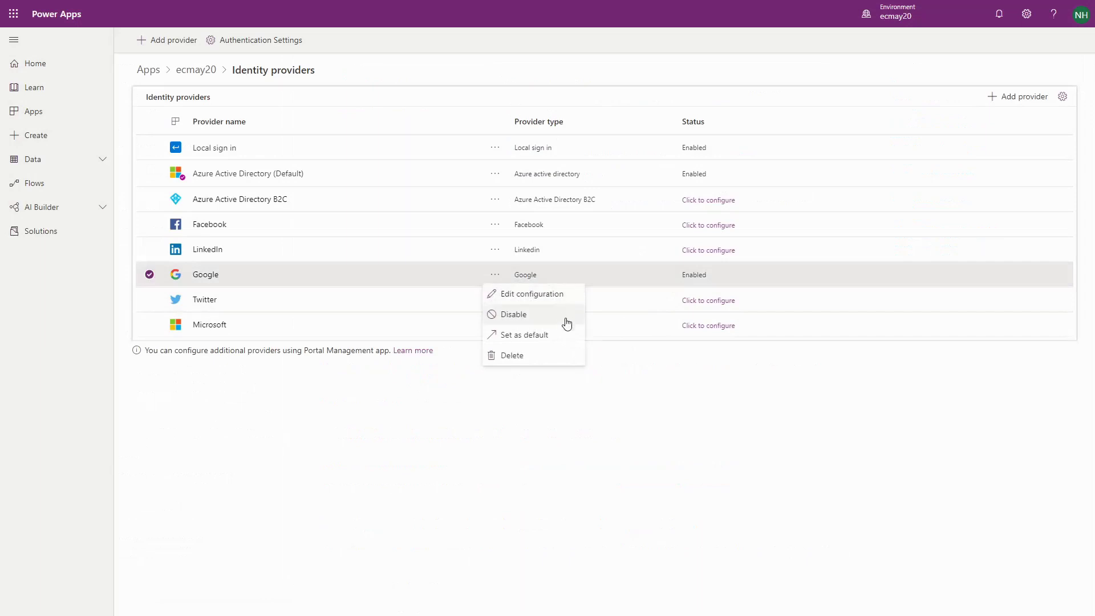
pyautogui.click(562, 390)
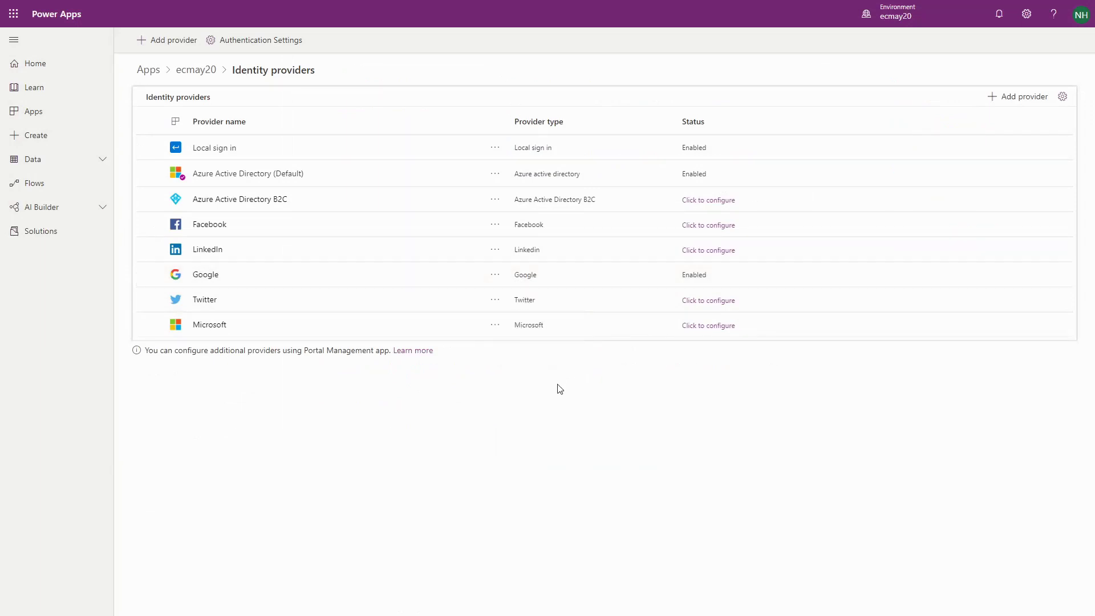
pyautogui.click(275, 43)
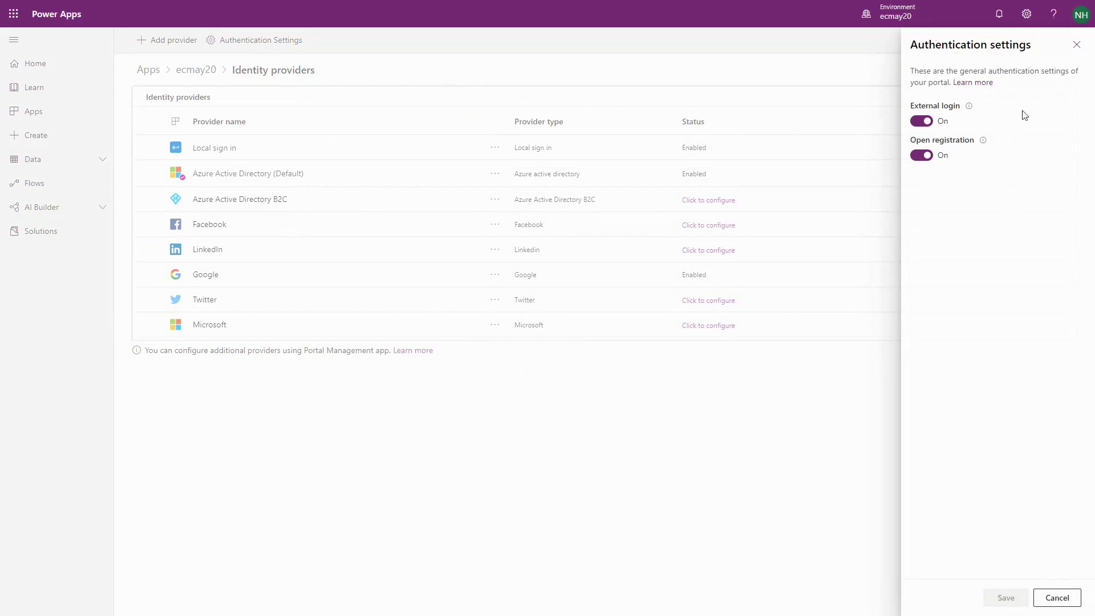
pyautogui.click(1075, 45)
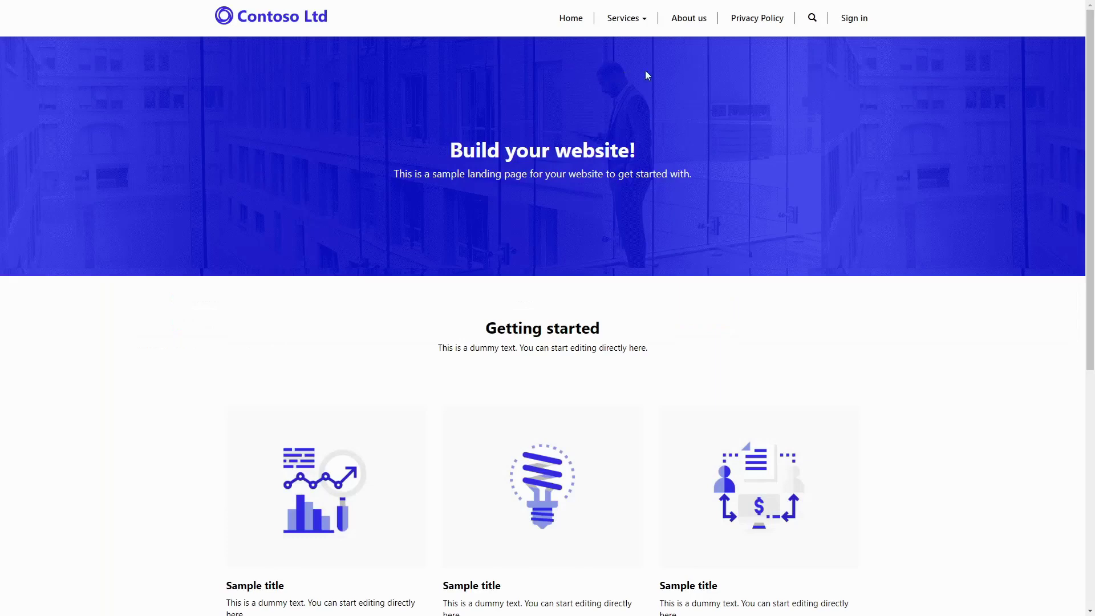
# Step: Go to the Contoso portal's sign-in page from the top navigation bar
pyautogui.click(848, 32)
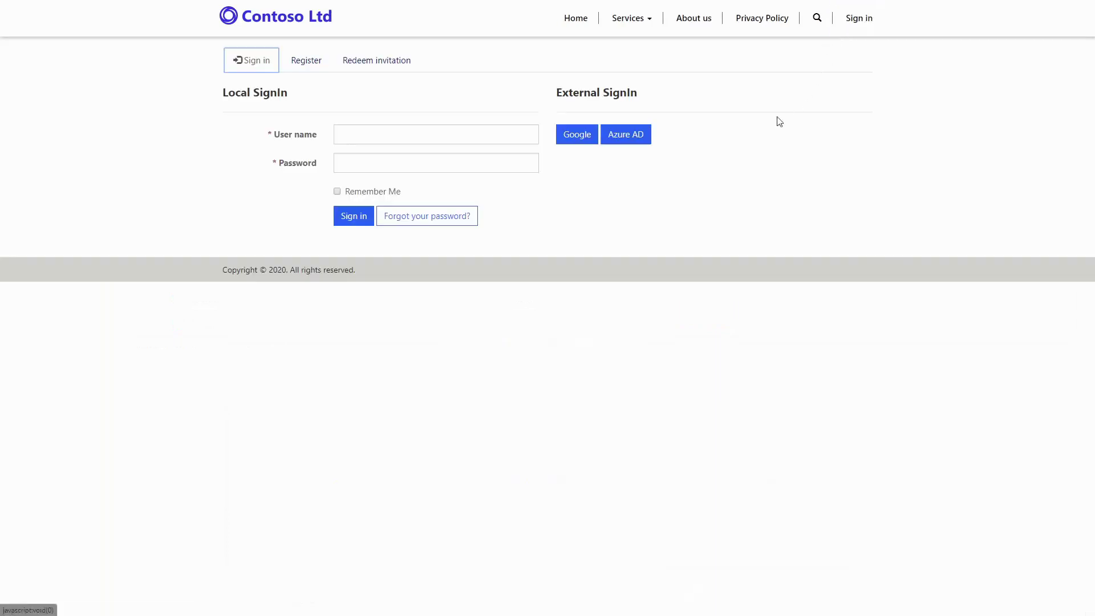